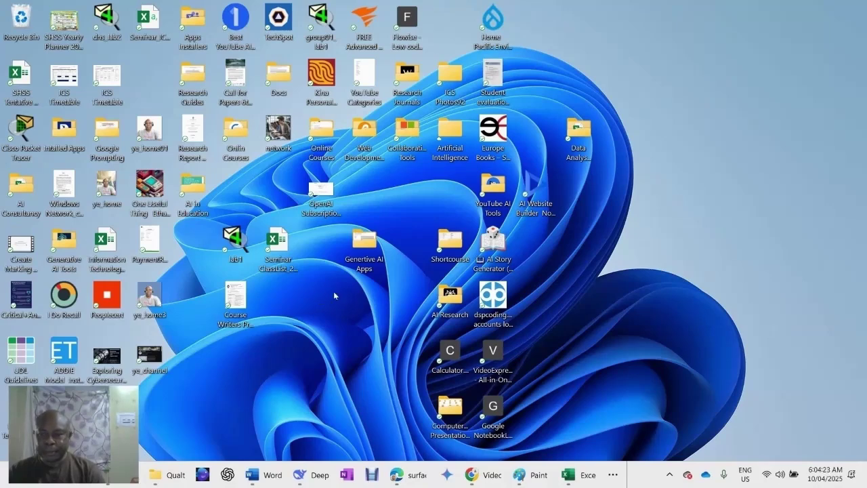
Copy the Prompt 3 paragraph about organizing the data into an Excel spreadsheet from Document7 in Word.
click(311, 476)
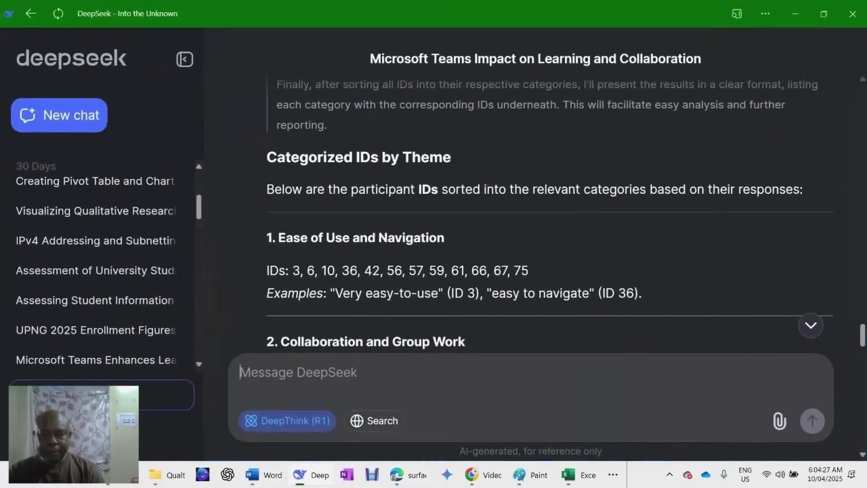
mouse_move(269, 477)
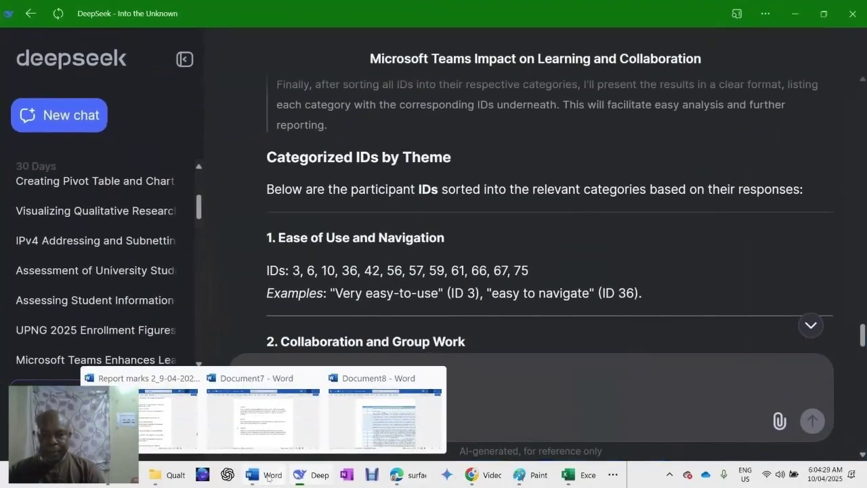
click(268, 409)
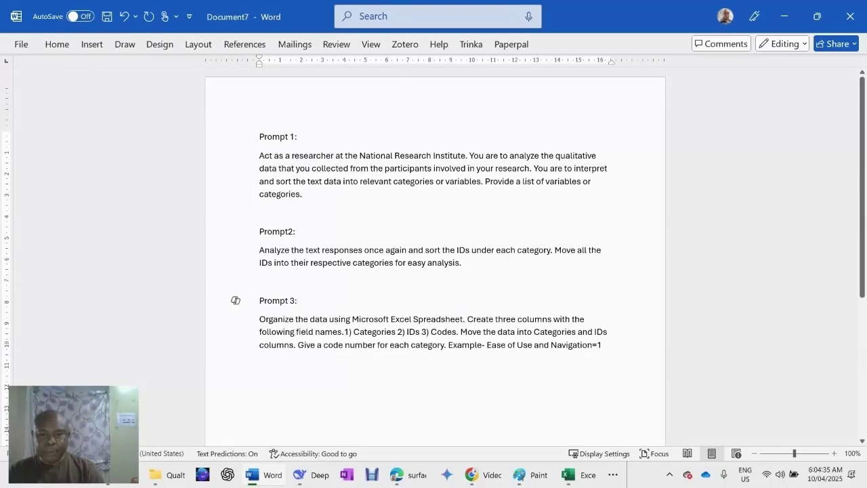
drag(236, 318, 235, 344)
key(ctrl+c)
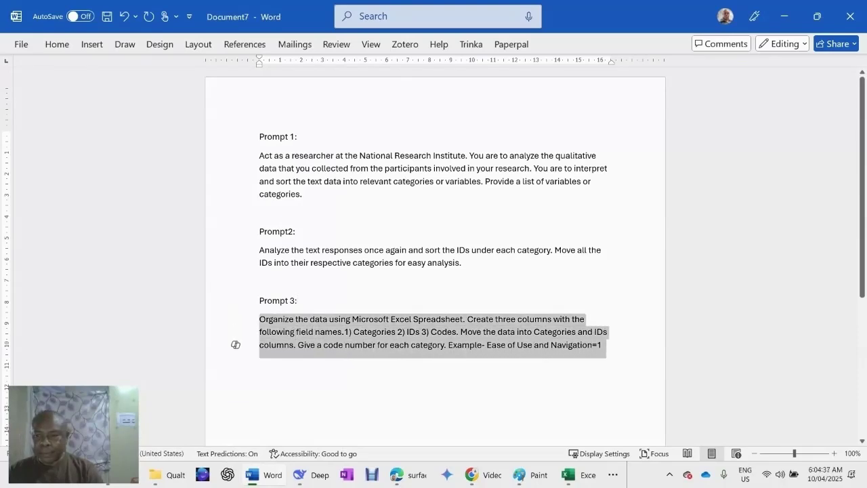
right_click(362, 328)
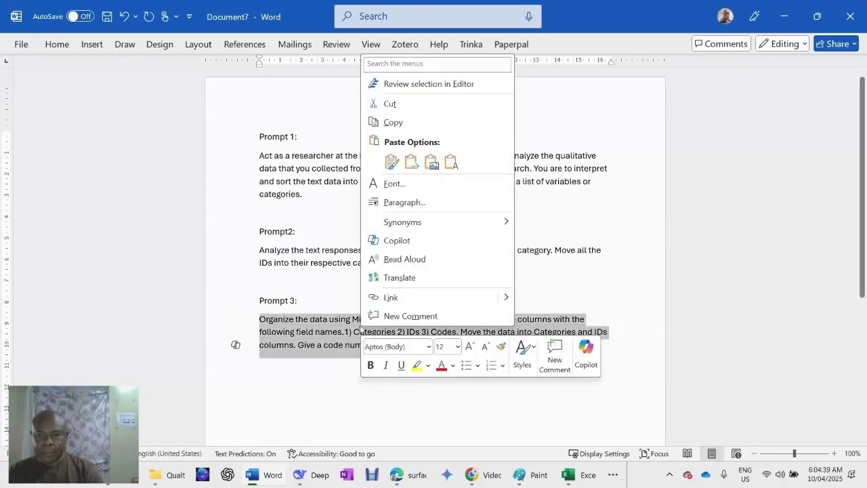
click(393, 123)
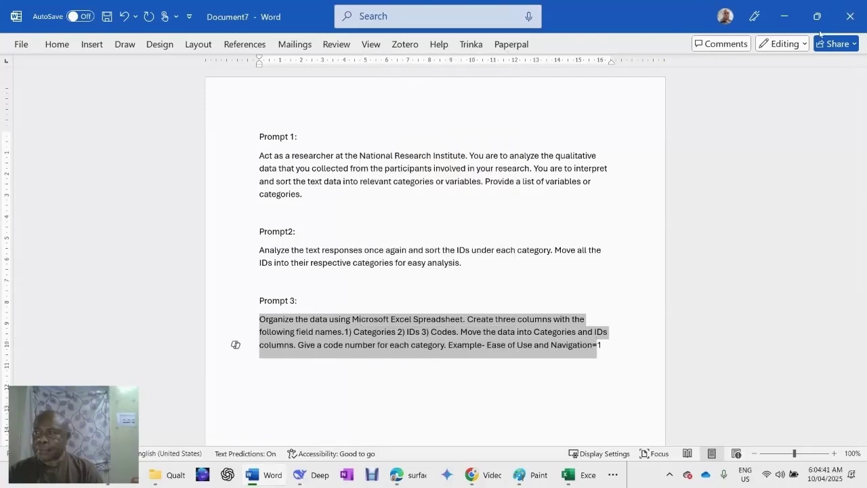
Switch to the DeepSeek chat, paste the copied prompt, complete its ending as "Ease of Use and Navigation=1", and send it.
click(781, 13)
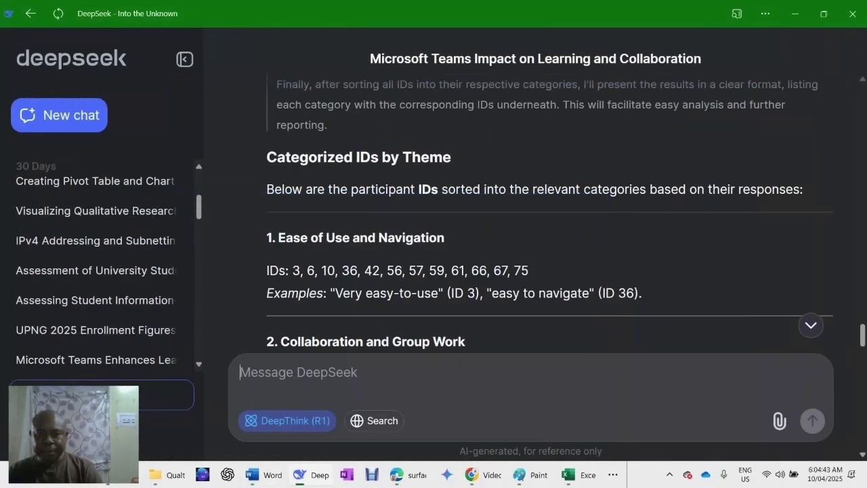
scroll(535, 203, down, 2)
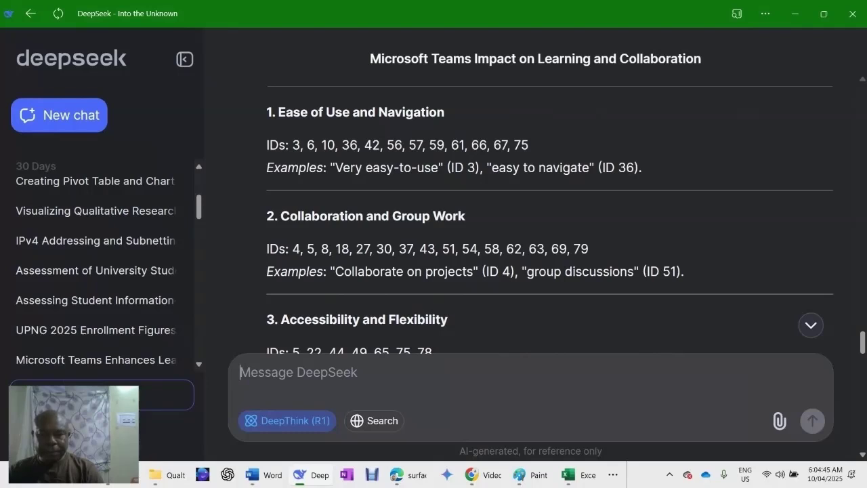
right_click(252, 372)
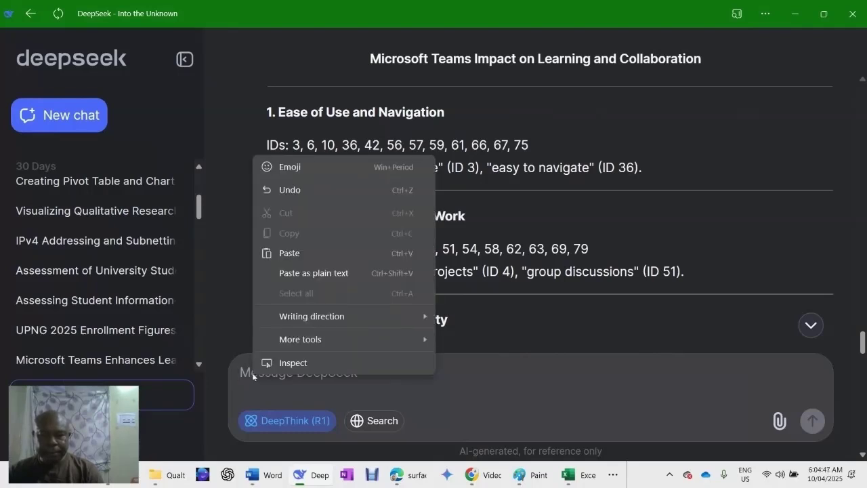
click(290, 253)
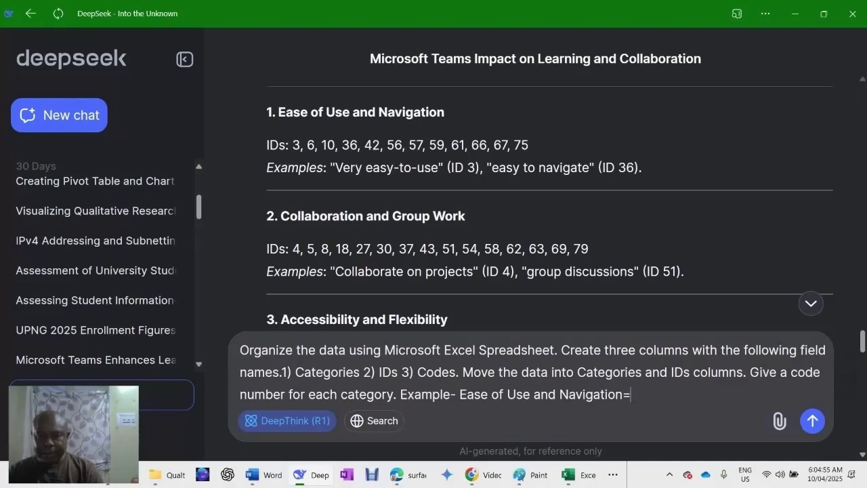
scroll(549, 203, down, 2)
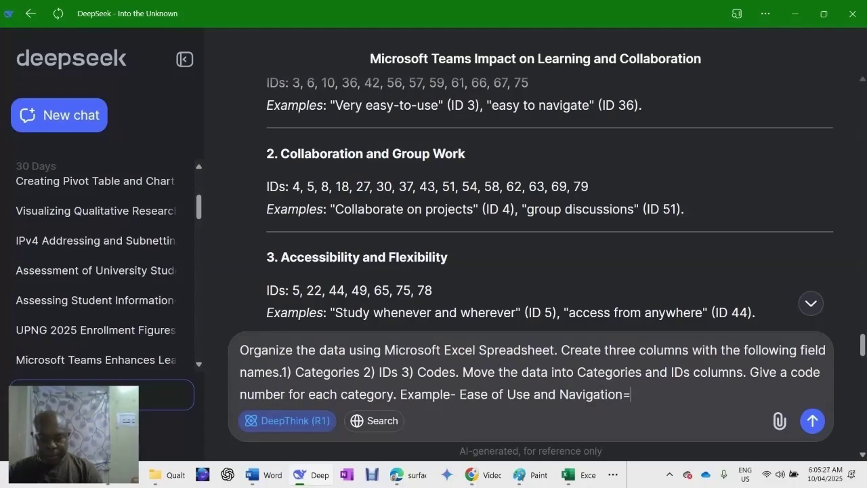
text(1)
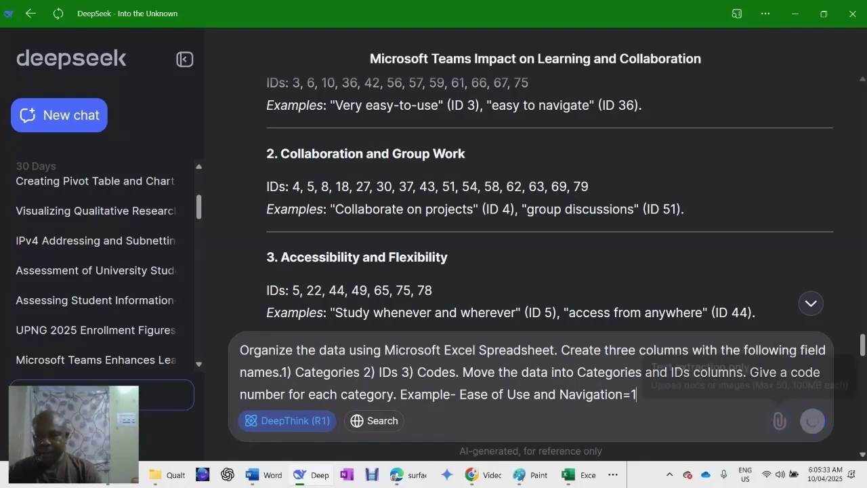
click(812, 421)
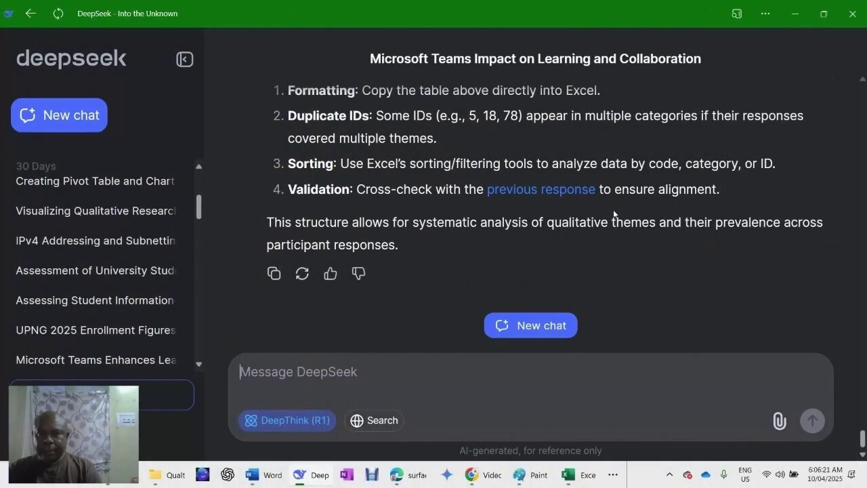
Review the generated table's Categories, IDs and Codes columns from the header row down to the Excel setup notes.
scroll(576, 197, up, 5)
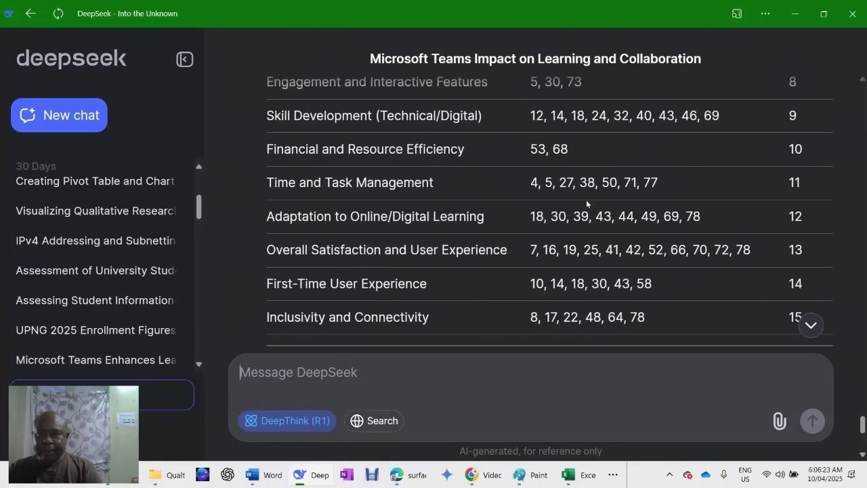
scroll(549, 198, up, 2)
scroll(528, 203, up, 4)
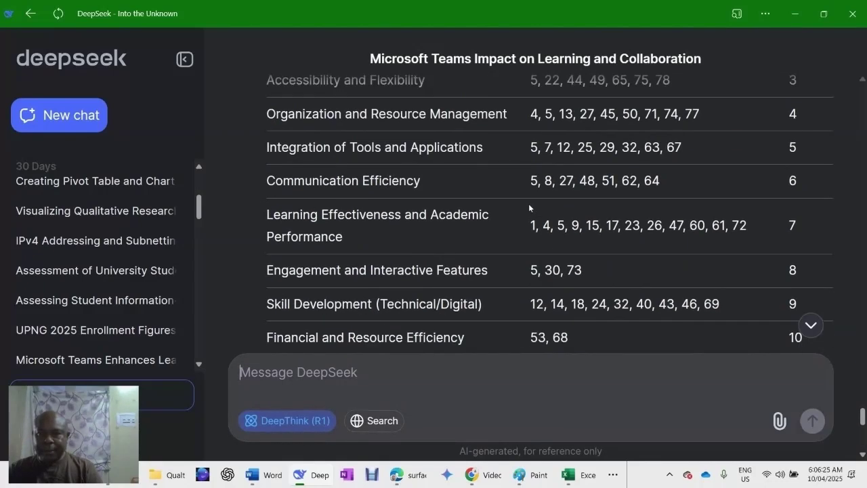
scroll(475, 228, up, 2)
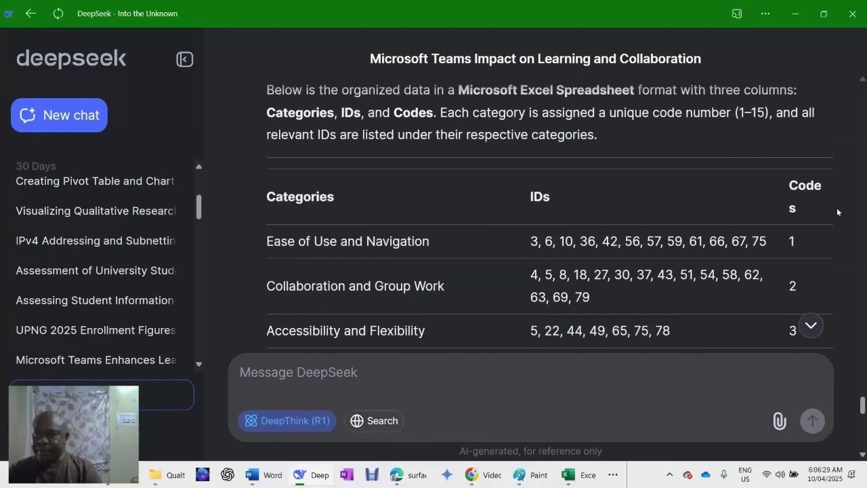
scroll(450, 210, down, 2)
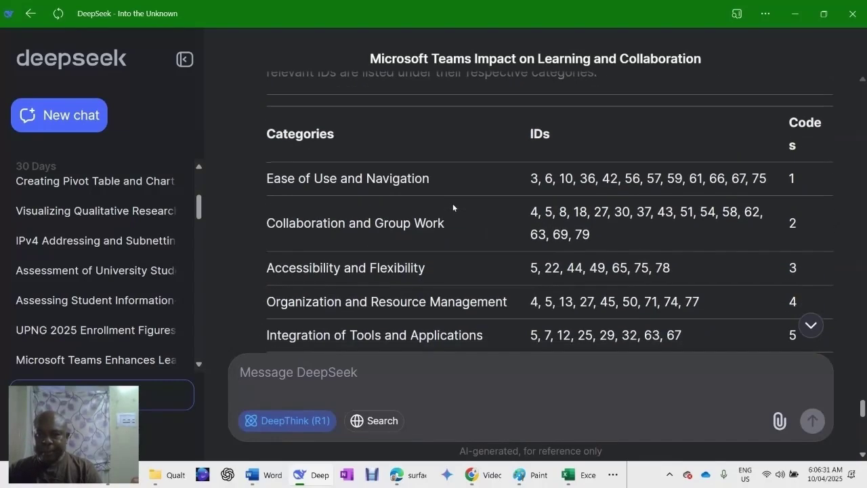
scroll(452, 203, up, 2)
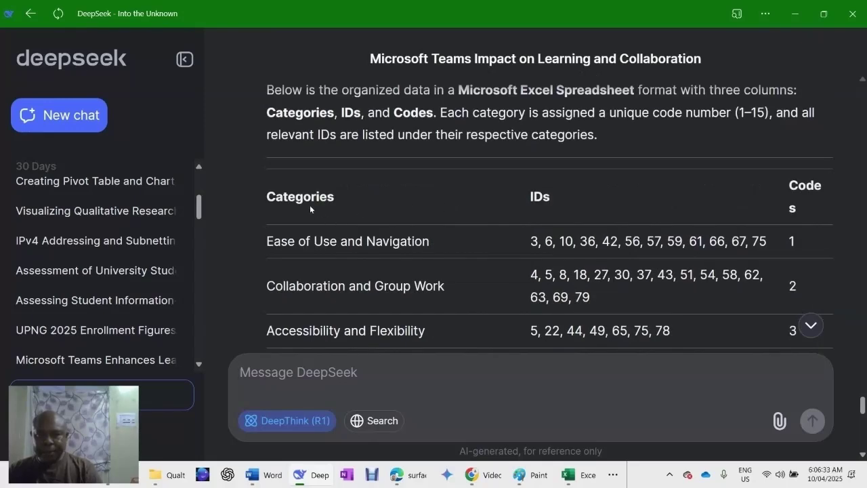
scroll(373, 255, down, 2)
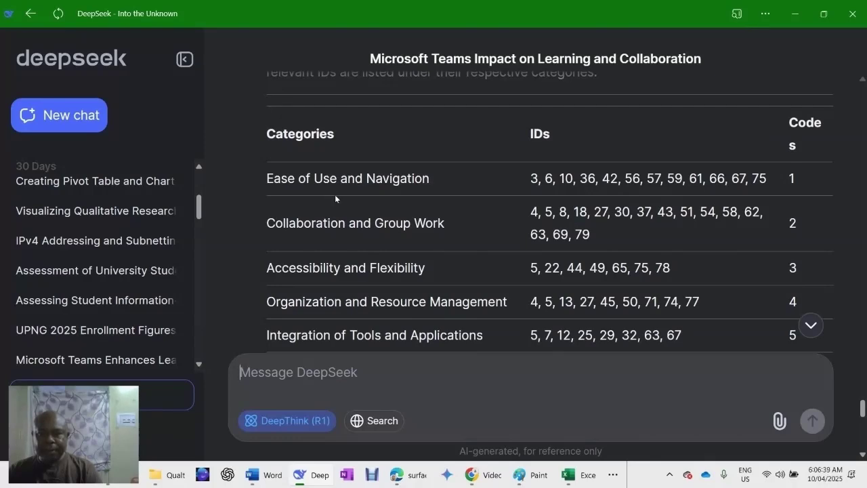
scroll(388, 194, down, 5)
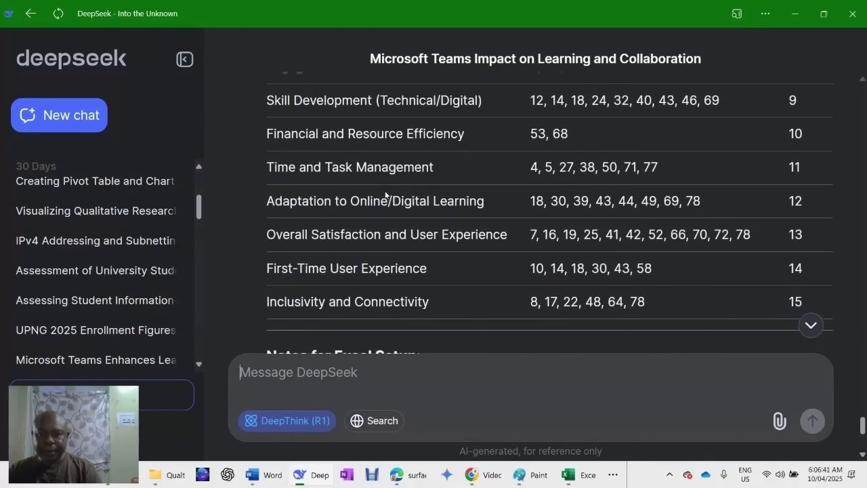
scroll(318, 278, down, 1)
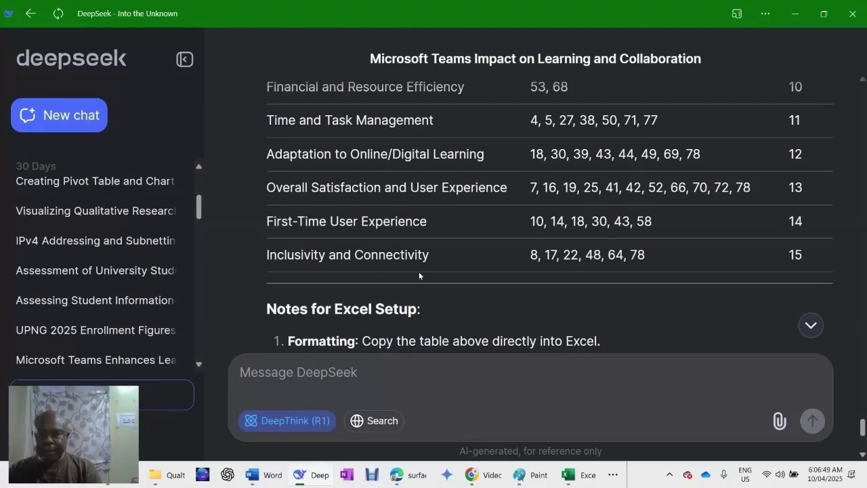
scroll(581, 288, up, 1)
scroll(581, 288, up, 7)
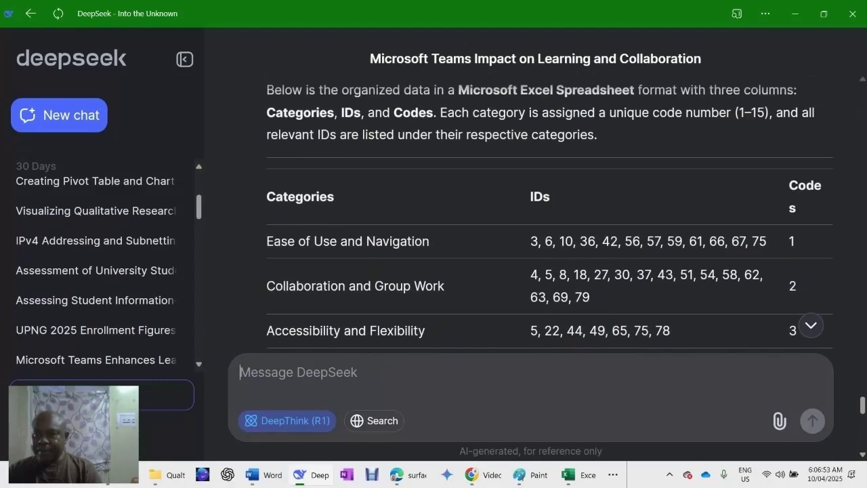
scroll(581, 288, down, 1)
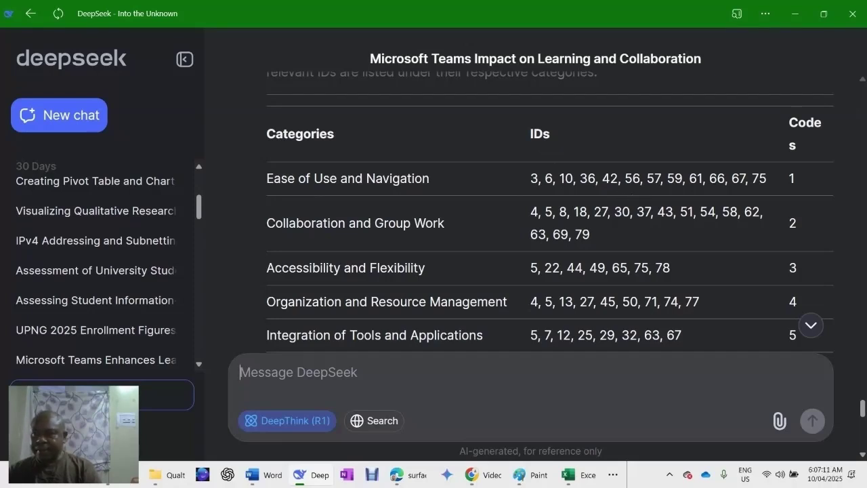
scroll(542, 227, down, 1)
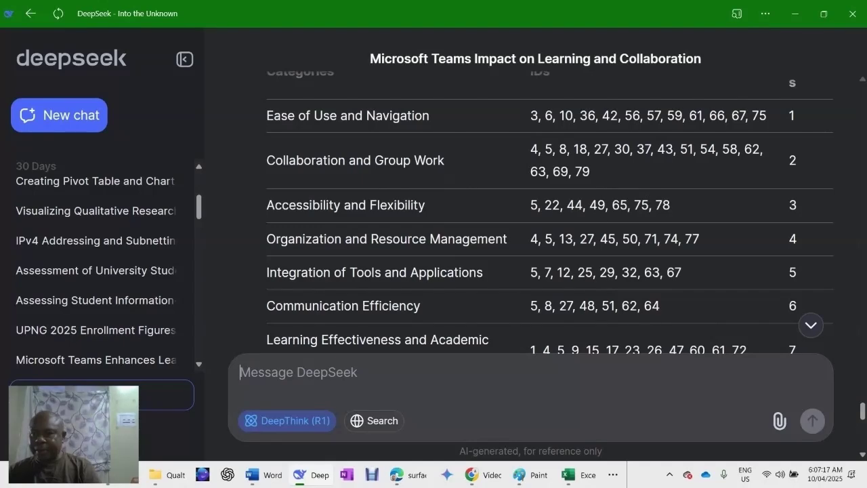
scroll(587, 217, down, 6)
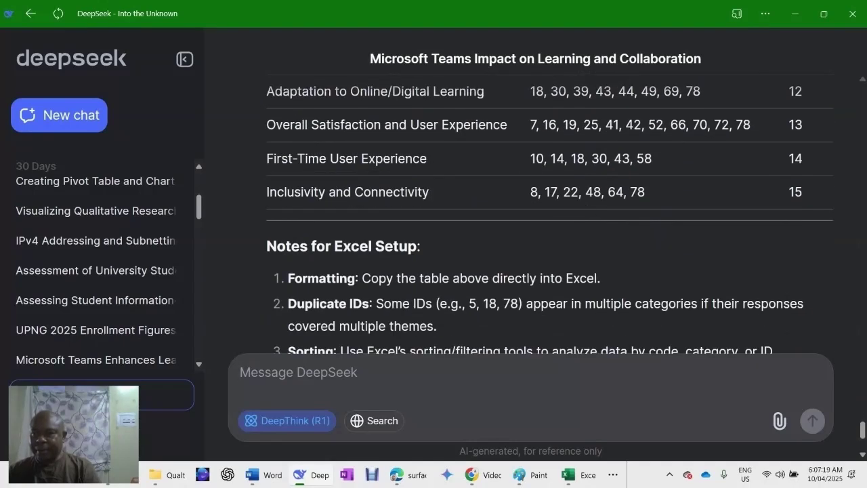
scroll(578, 217, up, 8)
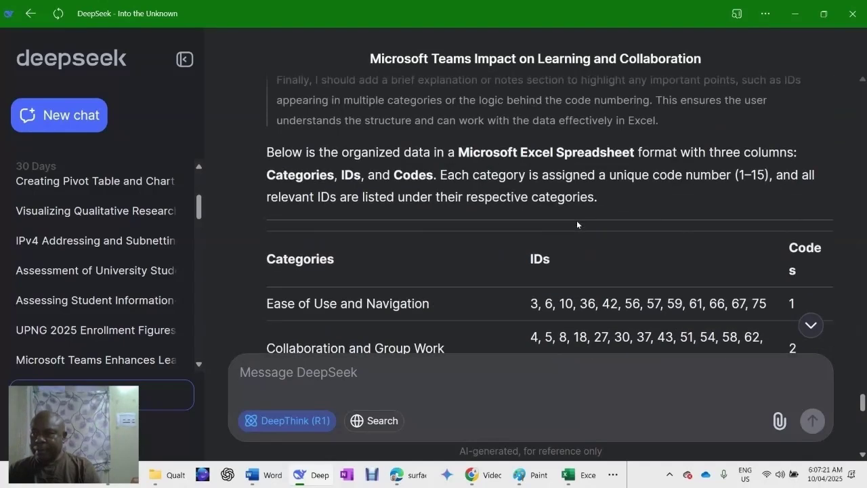
scroll(778, 247, down, 1)
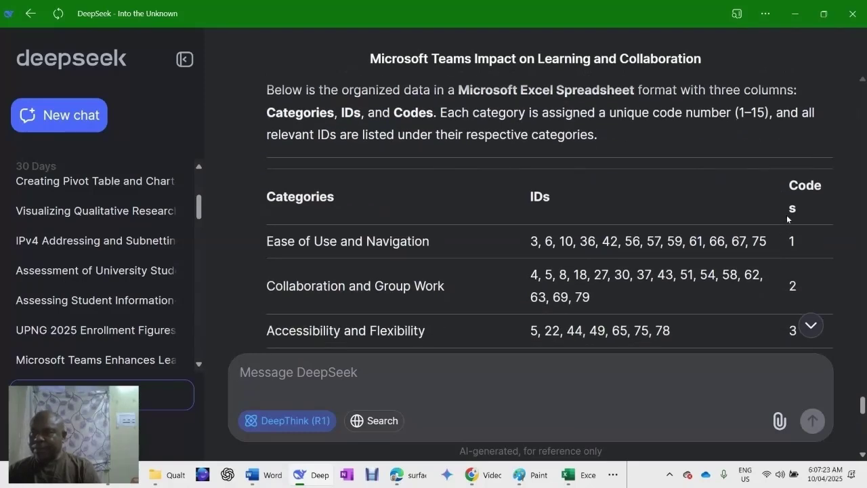
scroll(787, 215, down, 1)
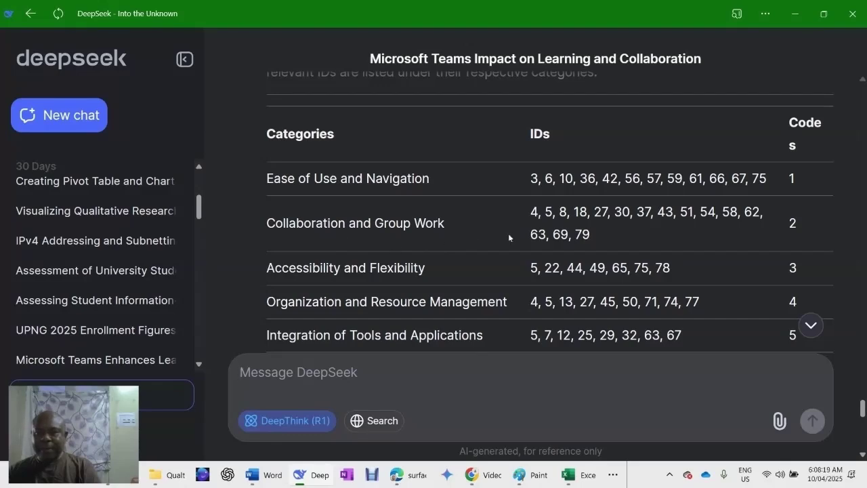
scroll(515, 243, down, 4)
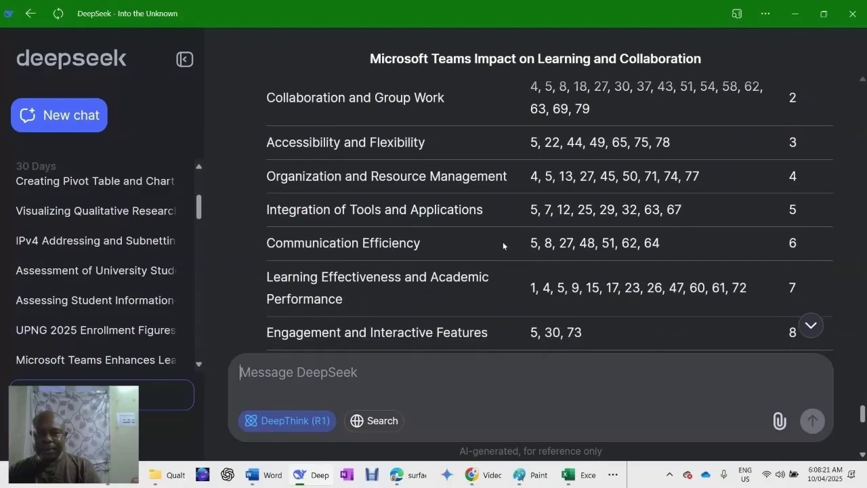
scroll(391, 218, down, 3)
scroll(392, 217, up, 1)
scroll(392, 218, down, 3)
scroll(510, 226, up, 1)
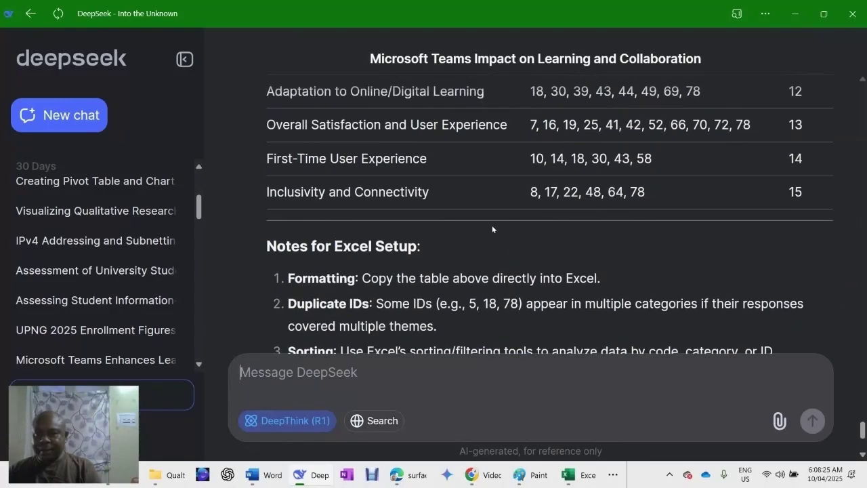
Copy the whole generated table with its Categories, IDs and Codes columns, from the header row through Inclusivity and Connectivity.
scroll(315, 216, up, 2)
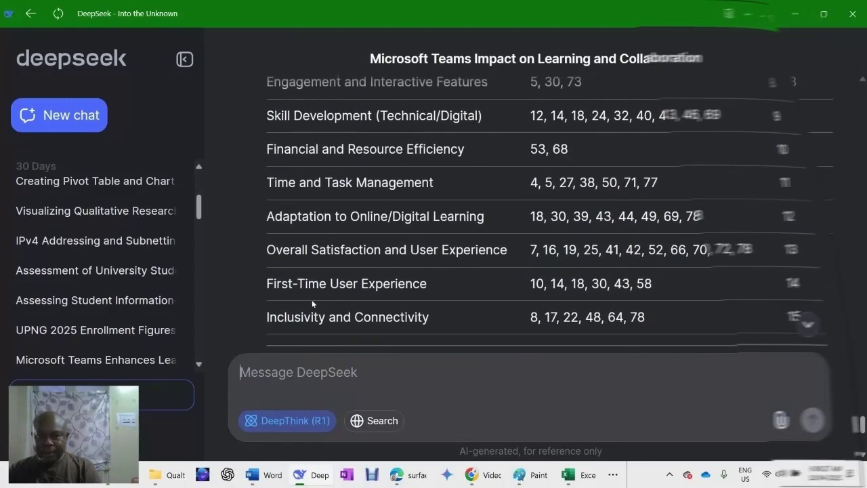
scroll(600, 281, up, 1)
scroll(634, 264, up, 2)
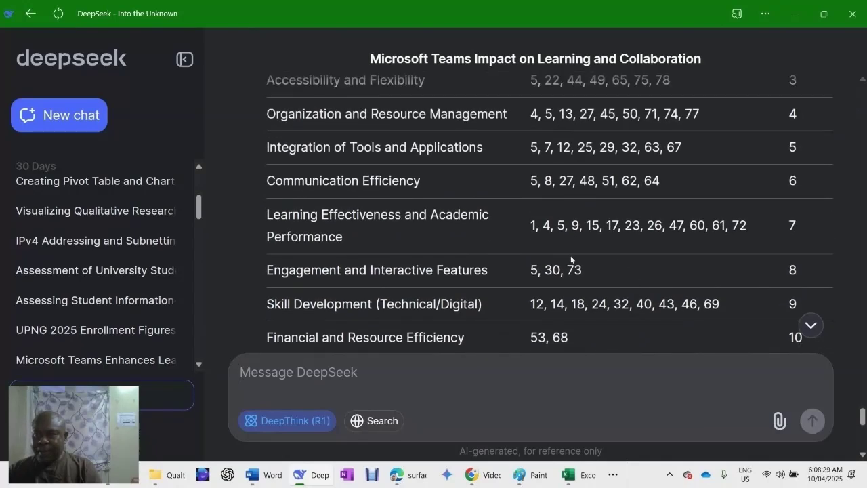
scroll(571, 259, up, 1)
scroll(542, 260, up, 2)
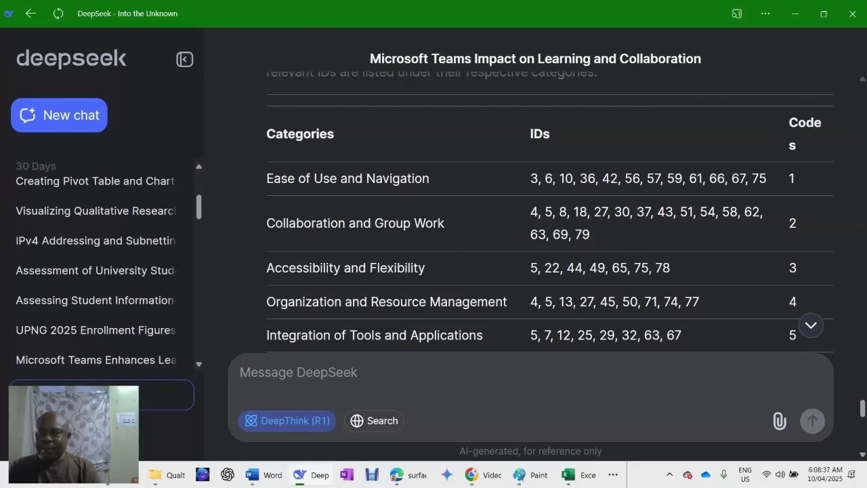
scroll(377, 228, up, 1)
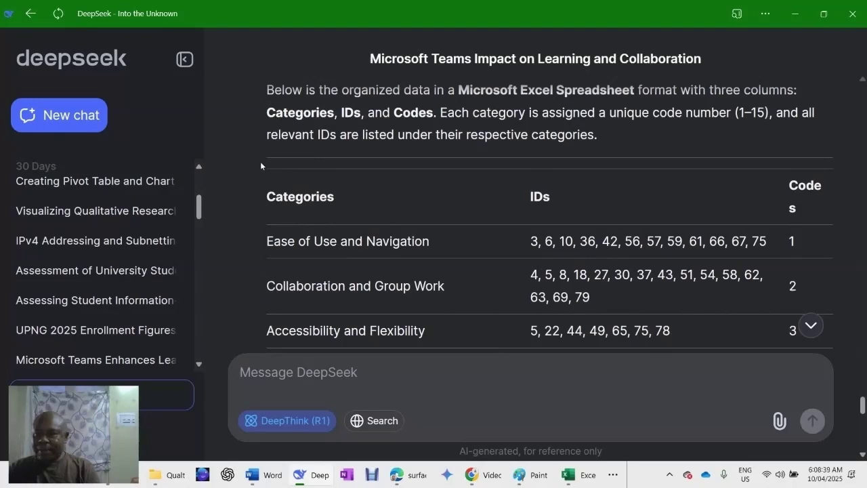
drag(260, 173, 582, 193)
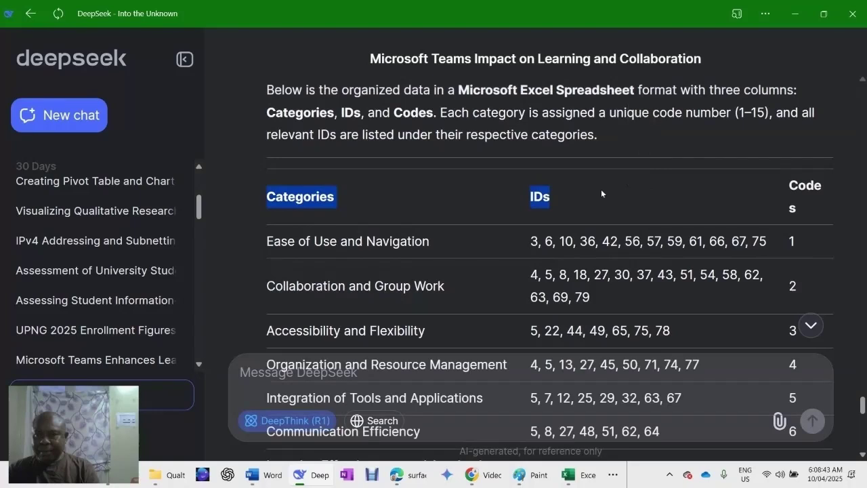
drag(263, 196, 818, 139)
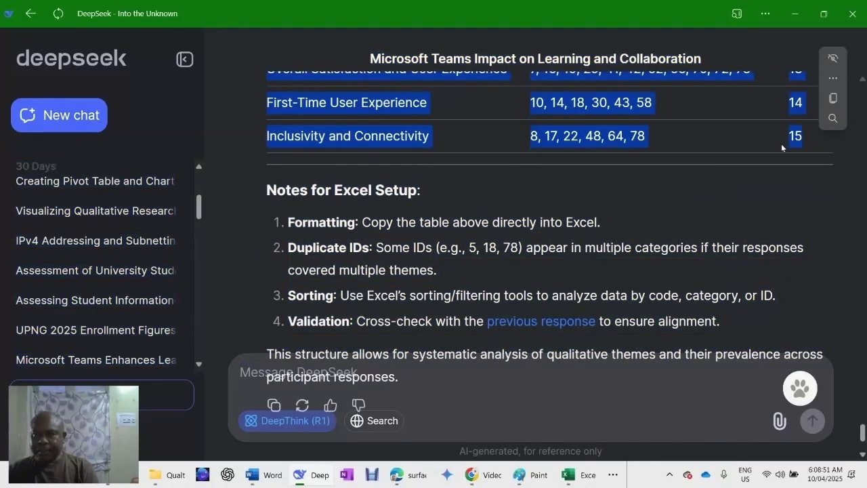
scroll(645, 176, up, 5)
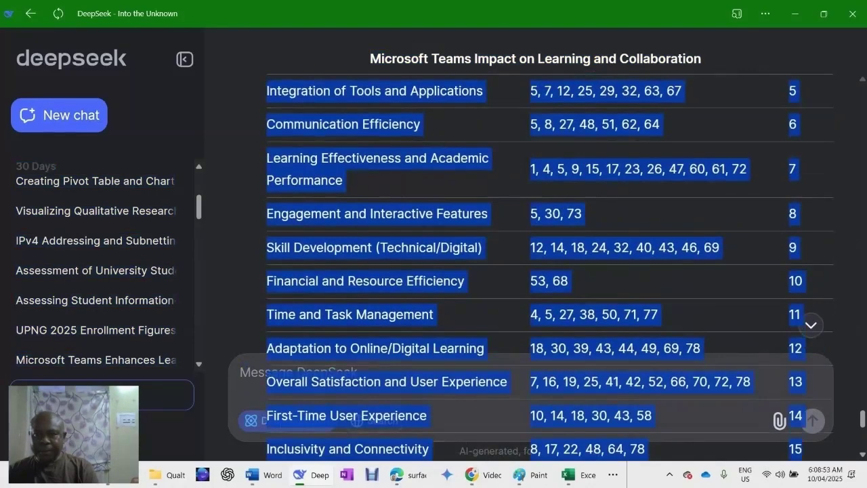
right_click(366, 120)
click(395, 135)
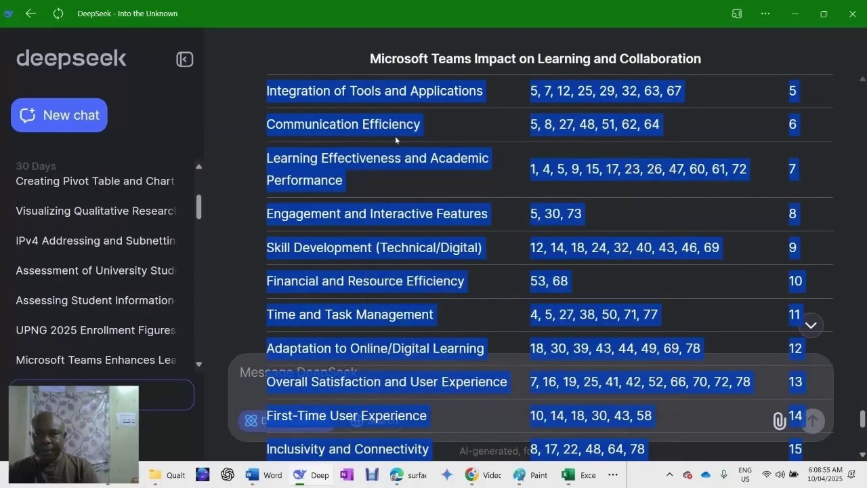
Switch to the Microsoft Teams Survey_2024(1-79) workbook in Excel and add a blank worksheet.
click(575, 476)
click(590, 446)
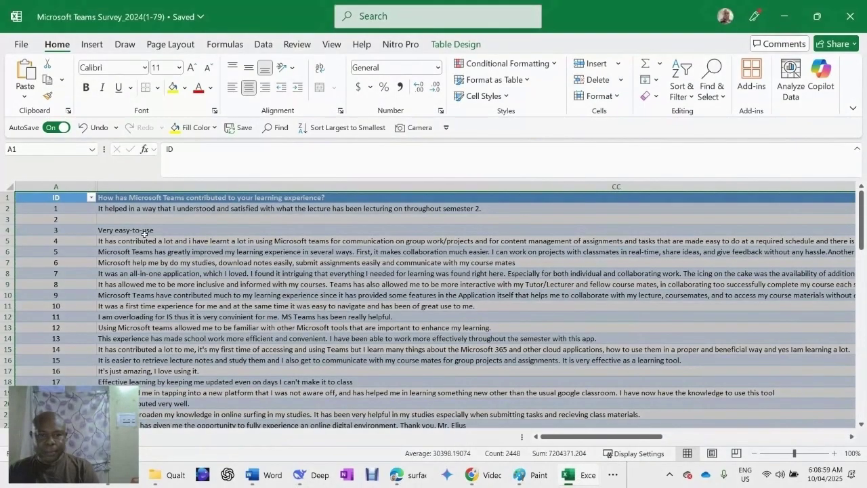
scroll(115, 253, up, 2)
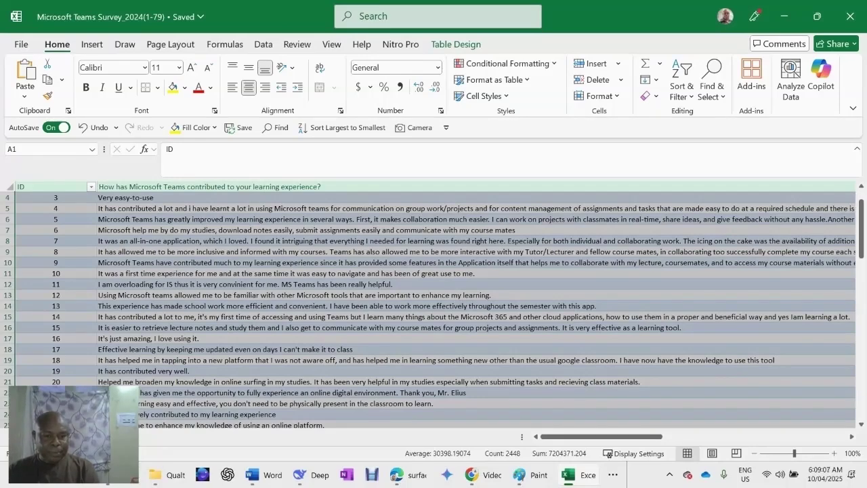
click(122, 436)
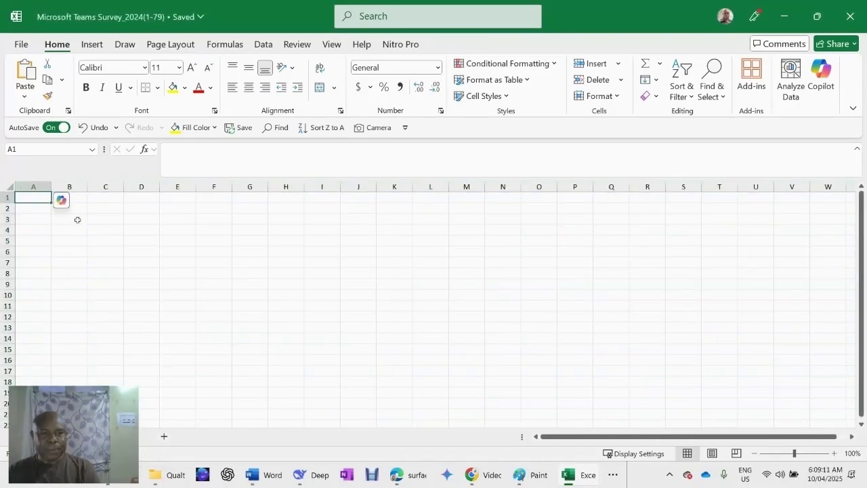
Try pasting the copied table at cell B2 with its source formatting.
click(75, 212)
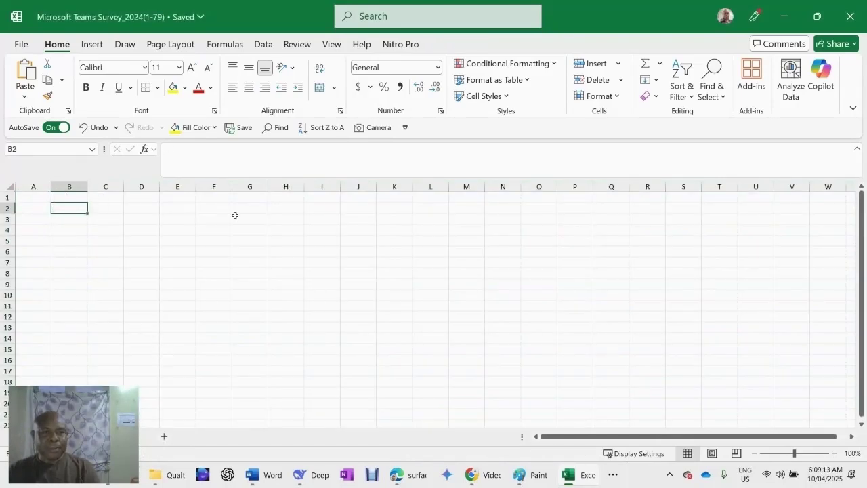
click(25, 71)
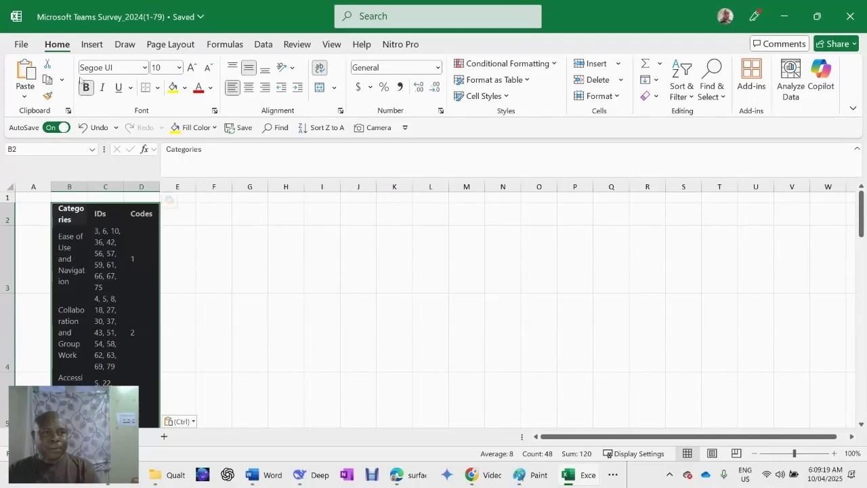
click(93, 127)
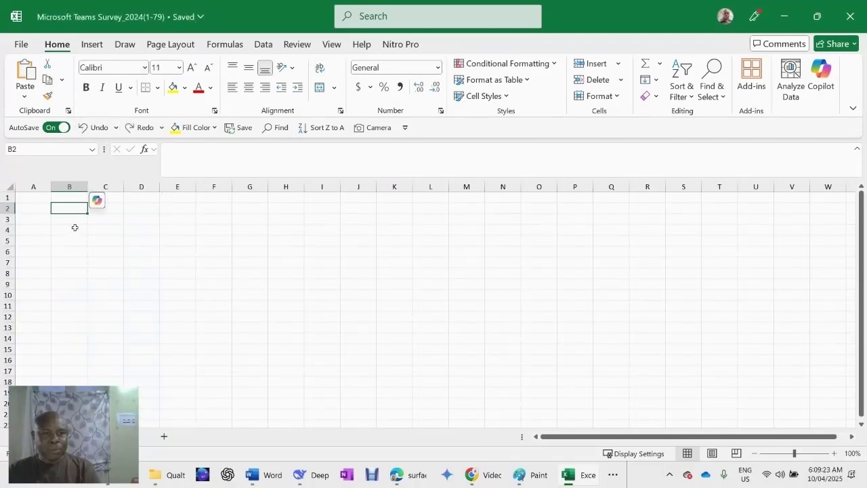
Insert the copied table at cell C3 as unformatted text using Paste Special.
click(95, 219)
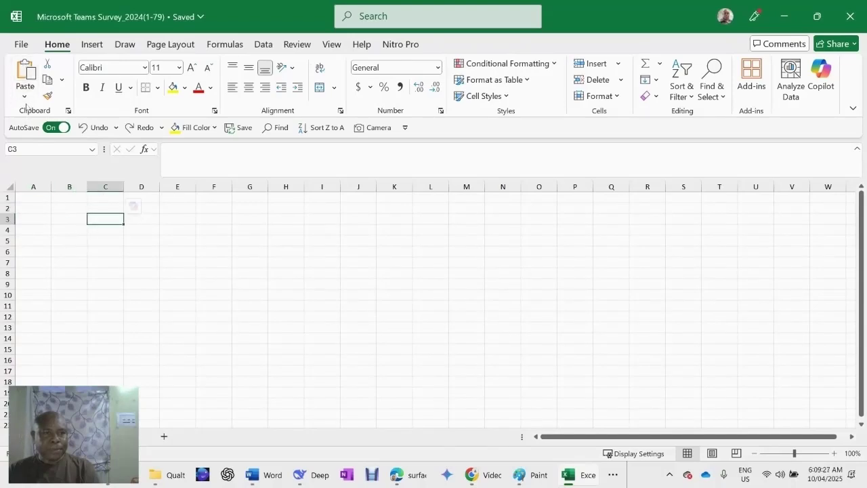
click(25, 96)
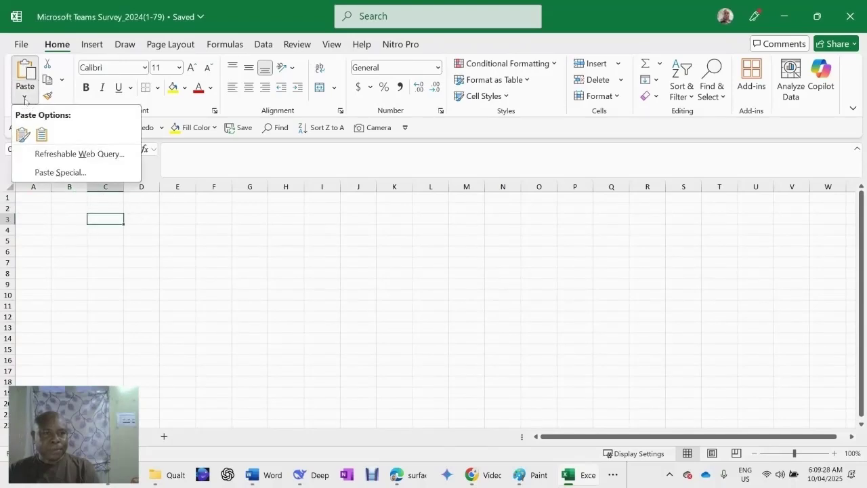
click(60, 173)
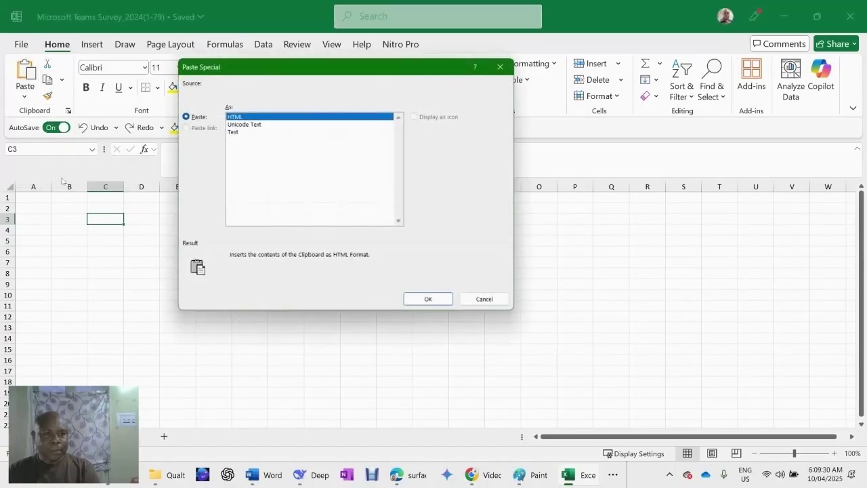
click(232, 133)
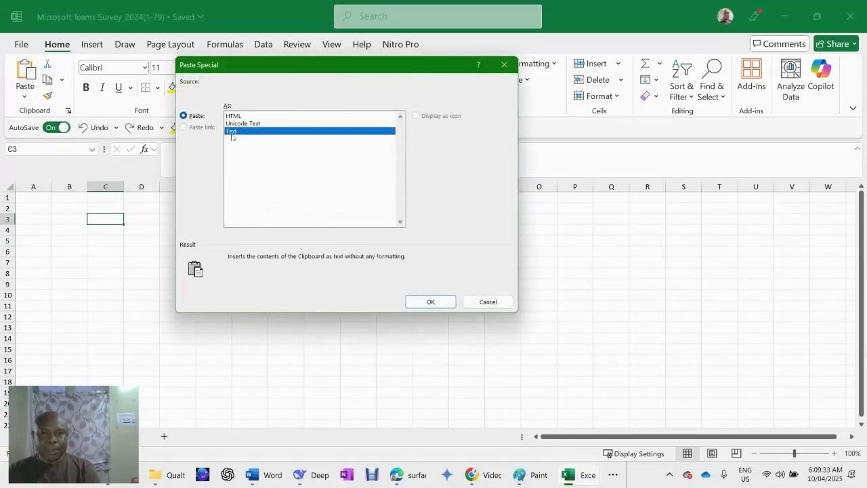
click(430, 301)
click(428, 295)
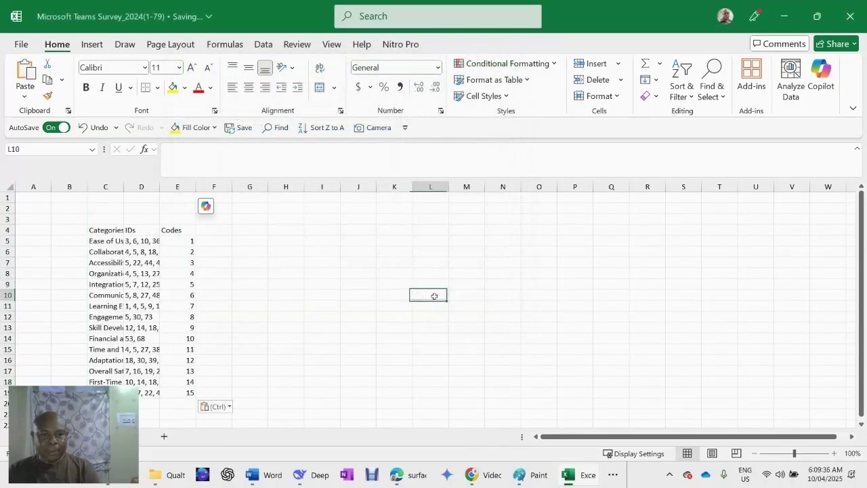
Autofit the widths of the IDs and Categories columns to their contents.
double_click(158, 184)
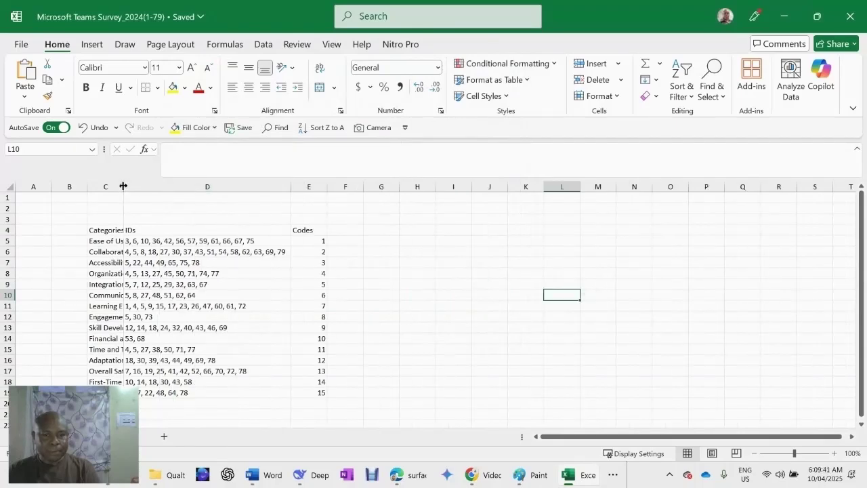
double_click(124, 187)
click(507, 281)
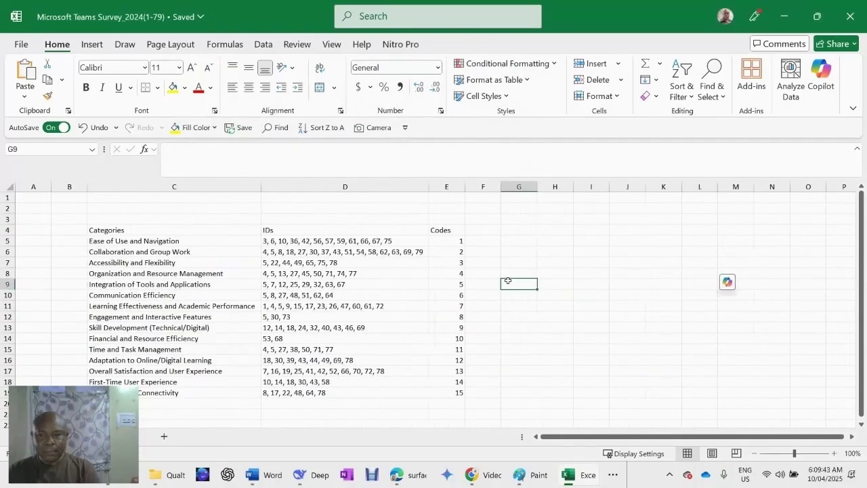
Add the header "Total" in cell F4 beside the Codes header.
click(471, 231)
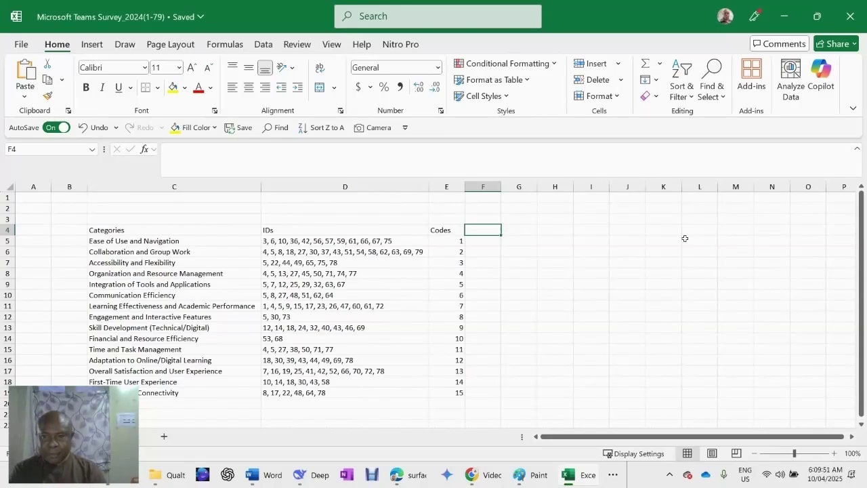
text(Total)
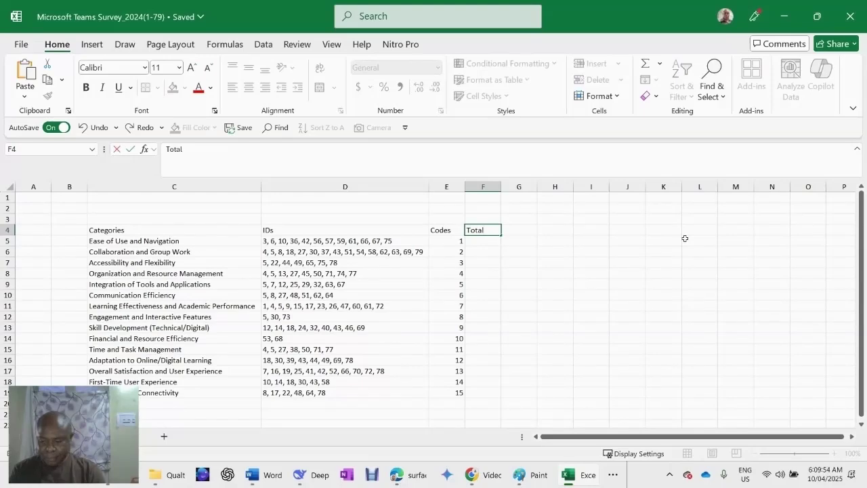
key(Return)
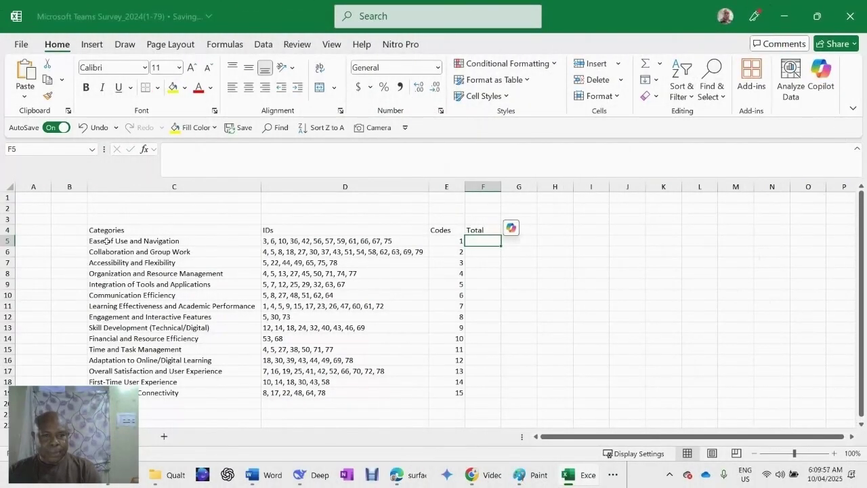
Apply All Borders to the table range C4:F19, including the empty Total column.
click(194, 231)
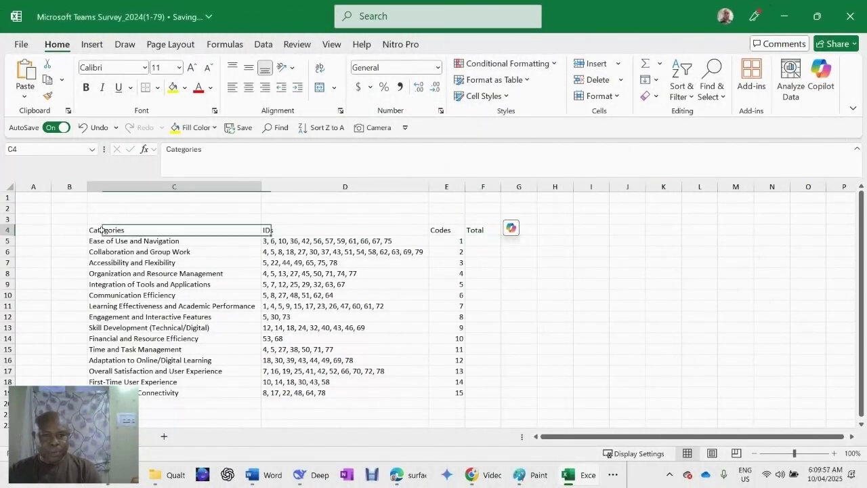
drag(193, 231, 490, 391)
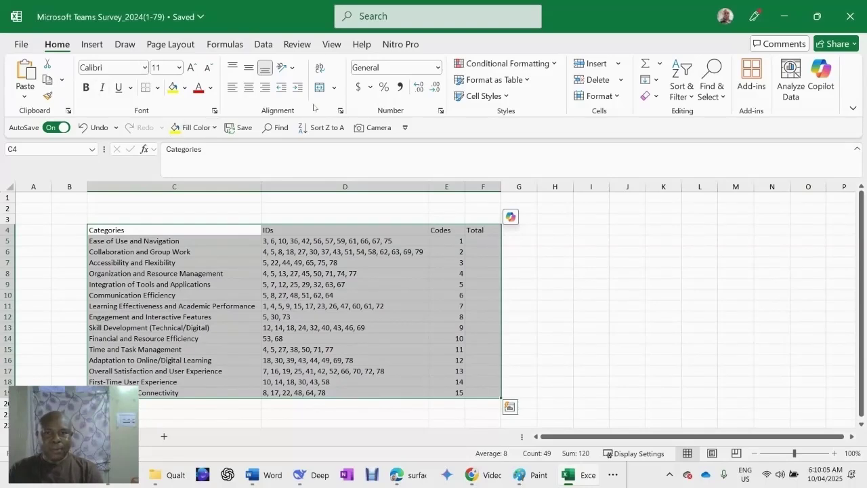
click(158, 88)
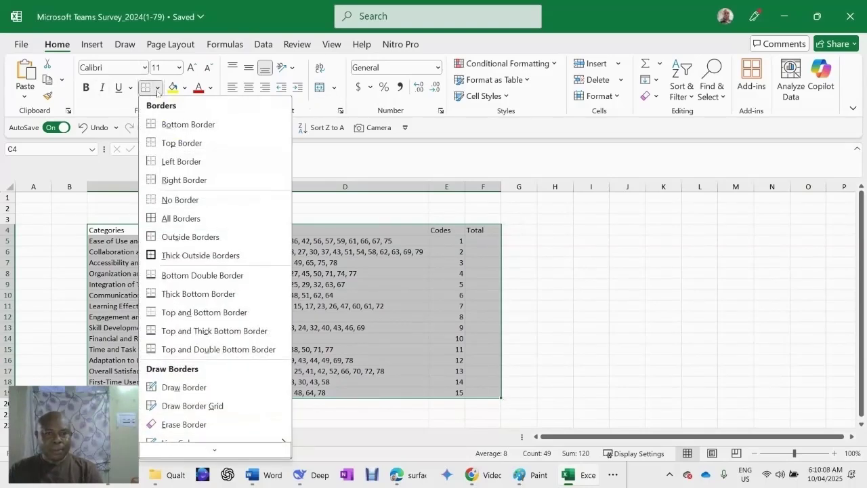
click(172, 218)
click(556, 305)
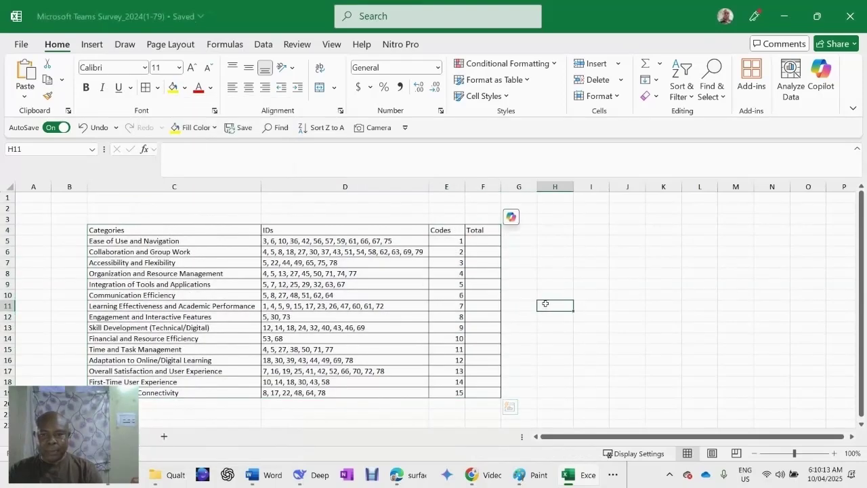
Make the Categories, IDs and Codes headers bold.
drag(102, 230, 447, 218)
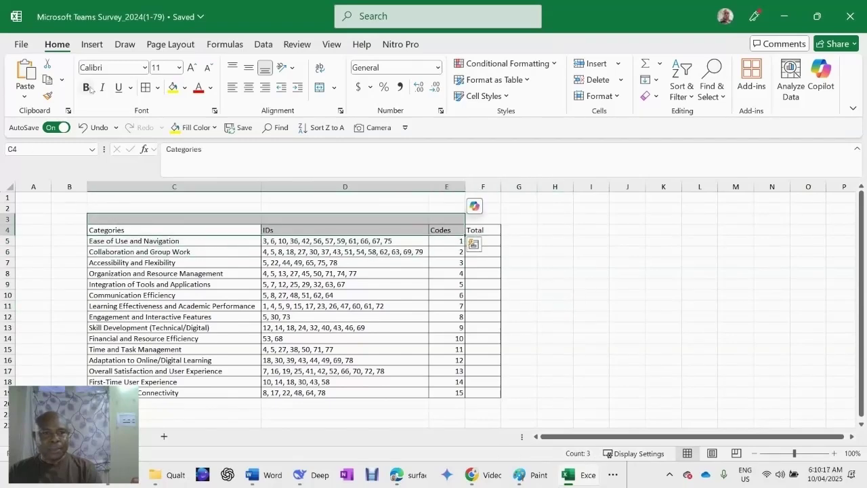
key(ctrl+b)
click(576, 271)
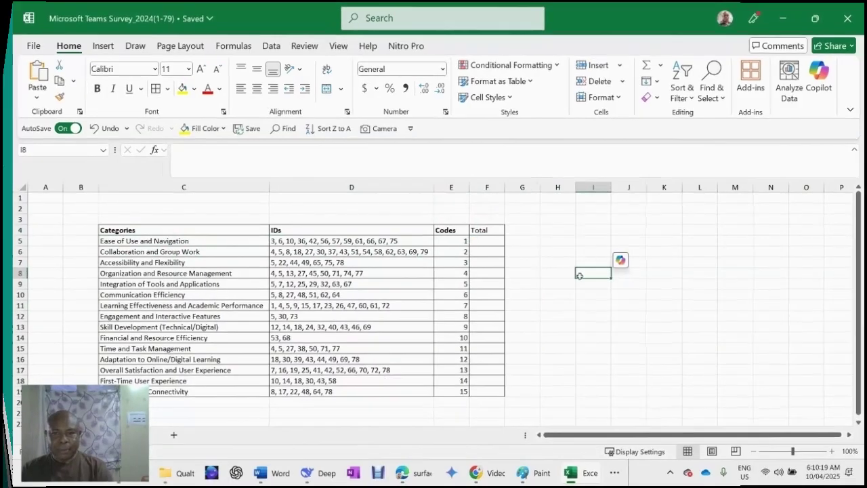